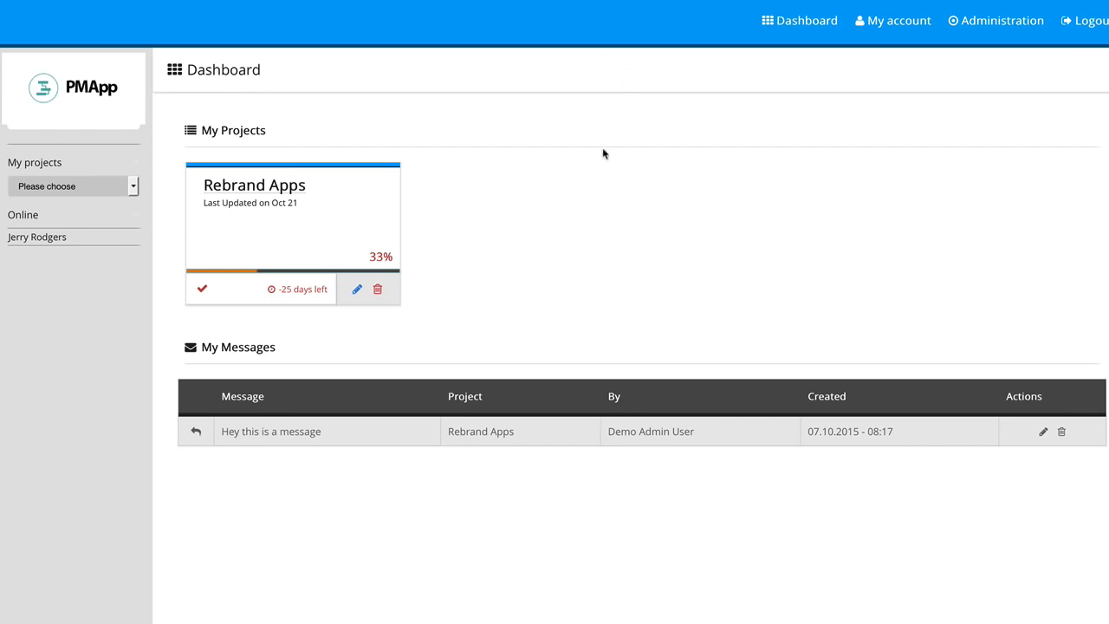
View the online user's profile, then return to the dashboard and check the My projects list
click(40, 239)
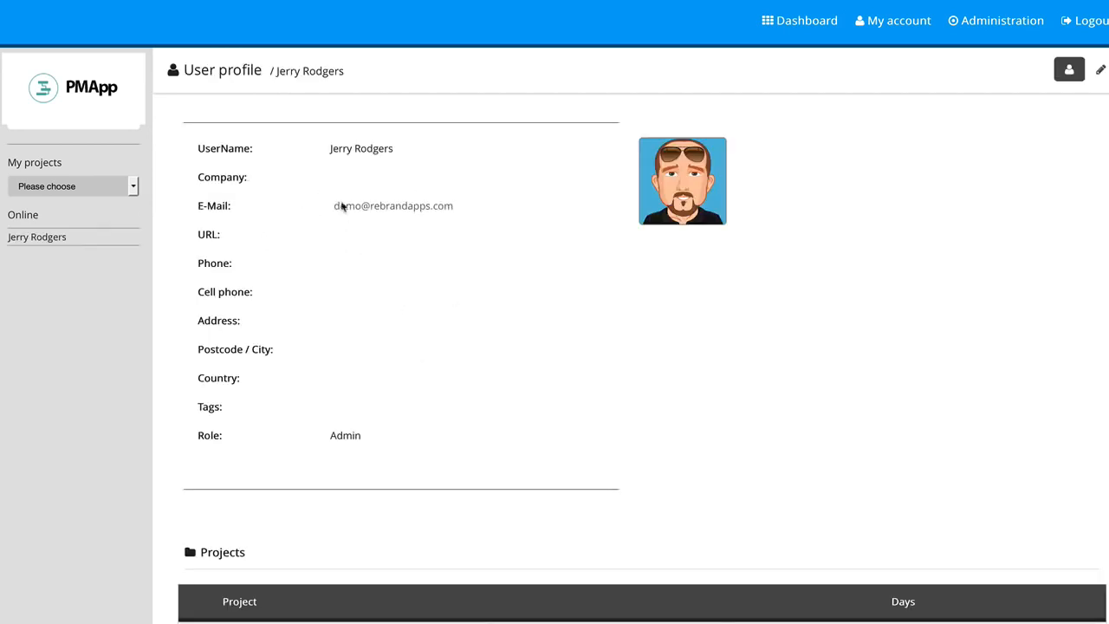
click(59, 191)
click(64, 215)
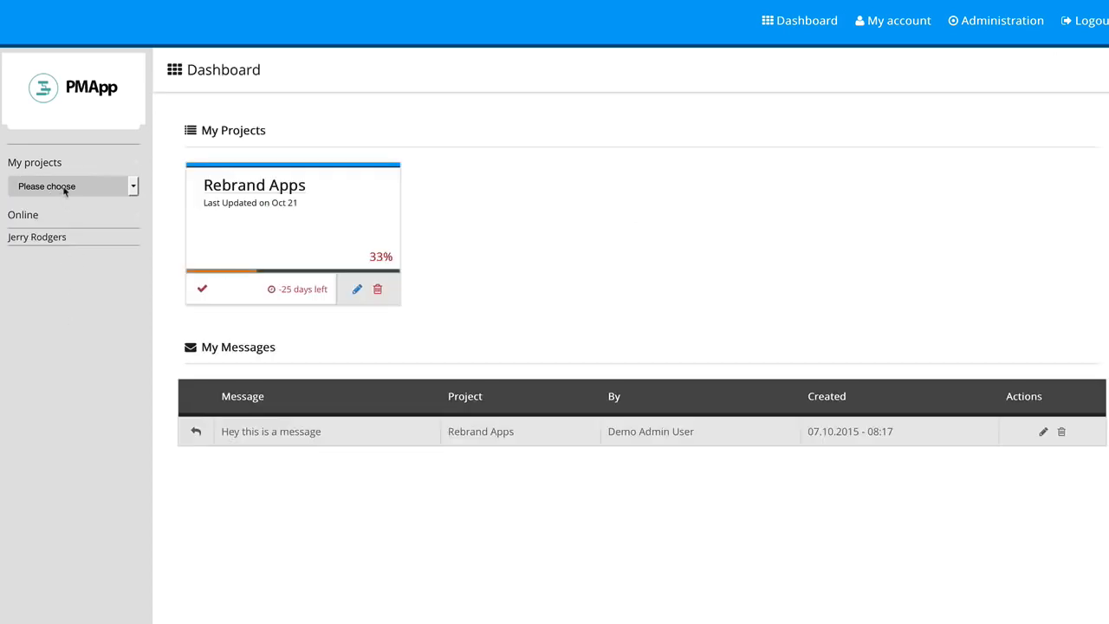
click(64, 191)
click(67, 195)
Check the edit form of the Rebrand Apps project without saving changes, and mark the project as closed
click(281, 190)
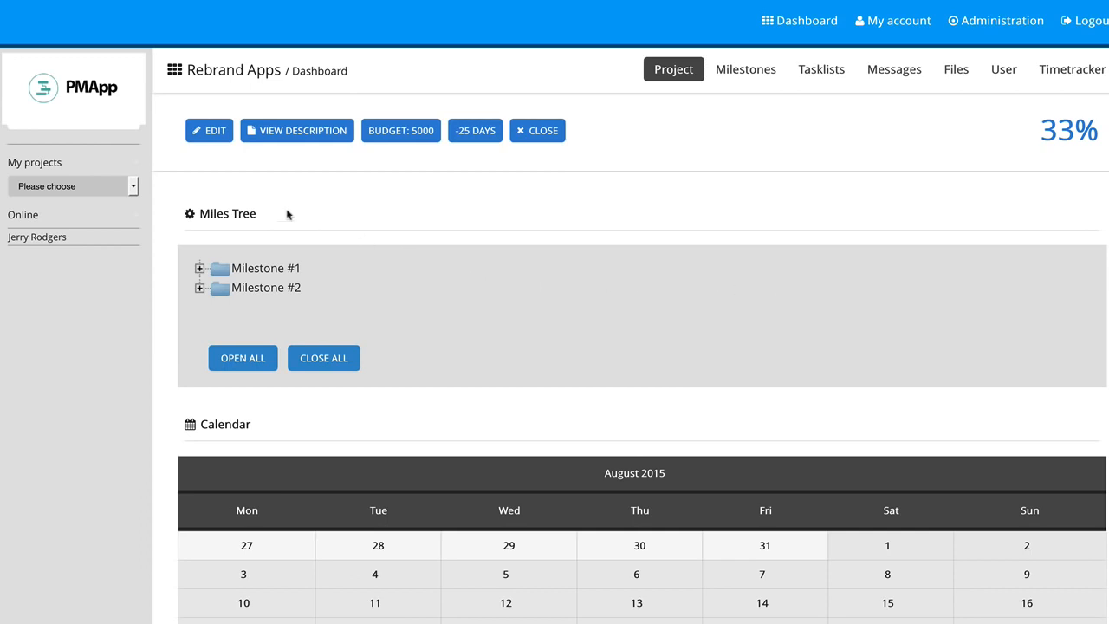
click(212, 139)
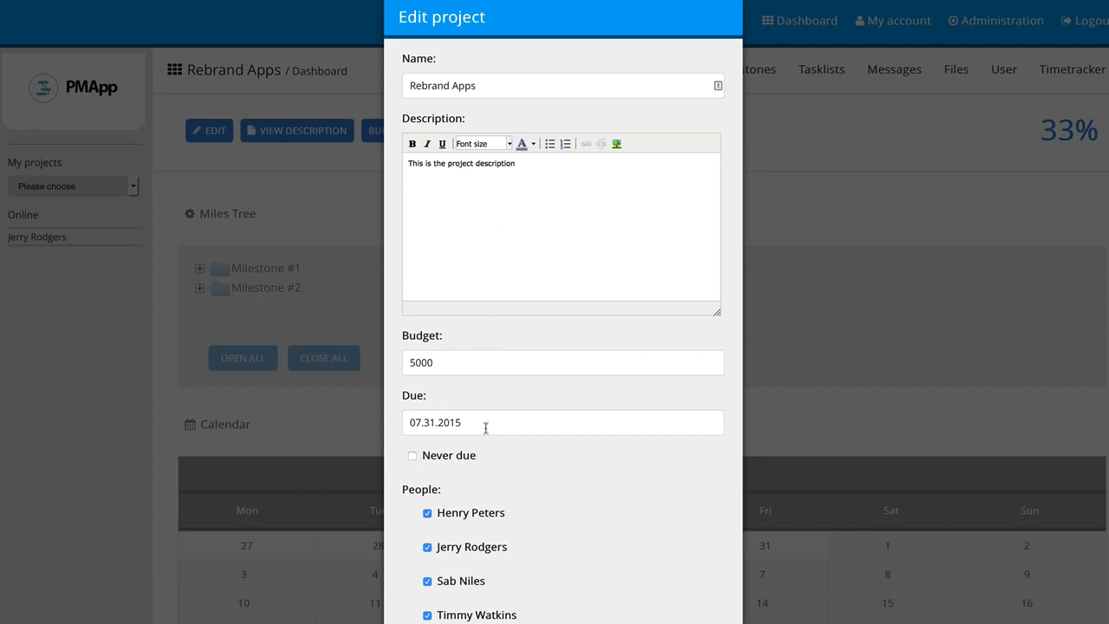
click(383, 236)
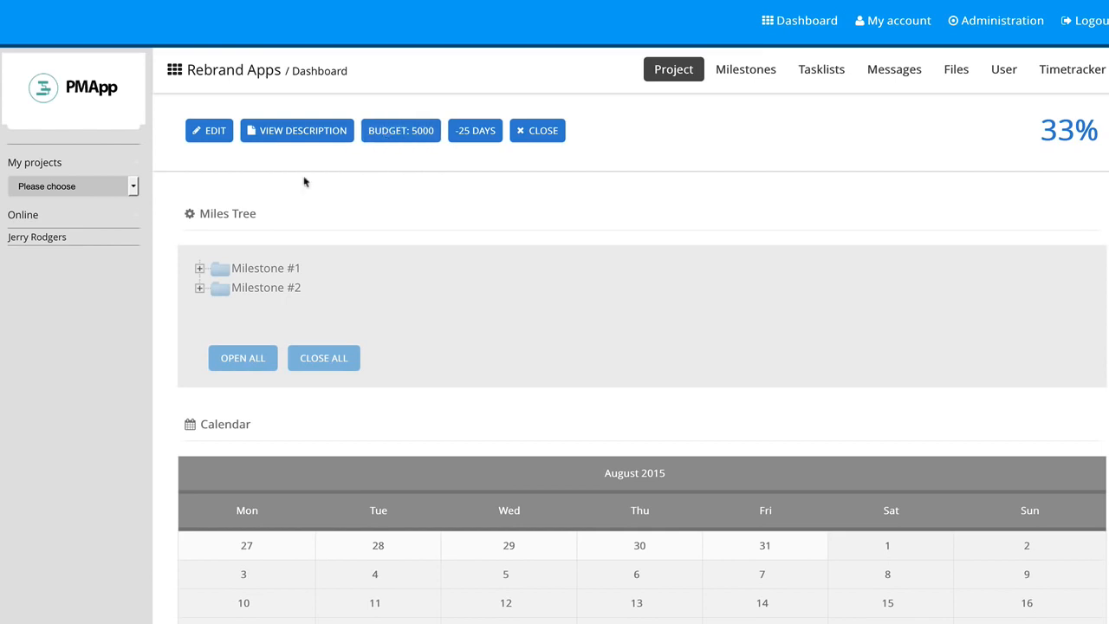
click(541, 132)
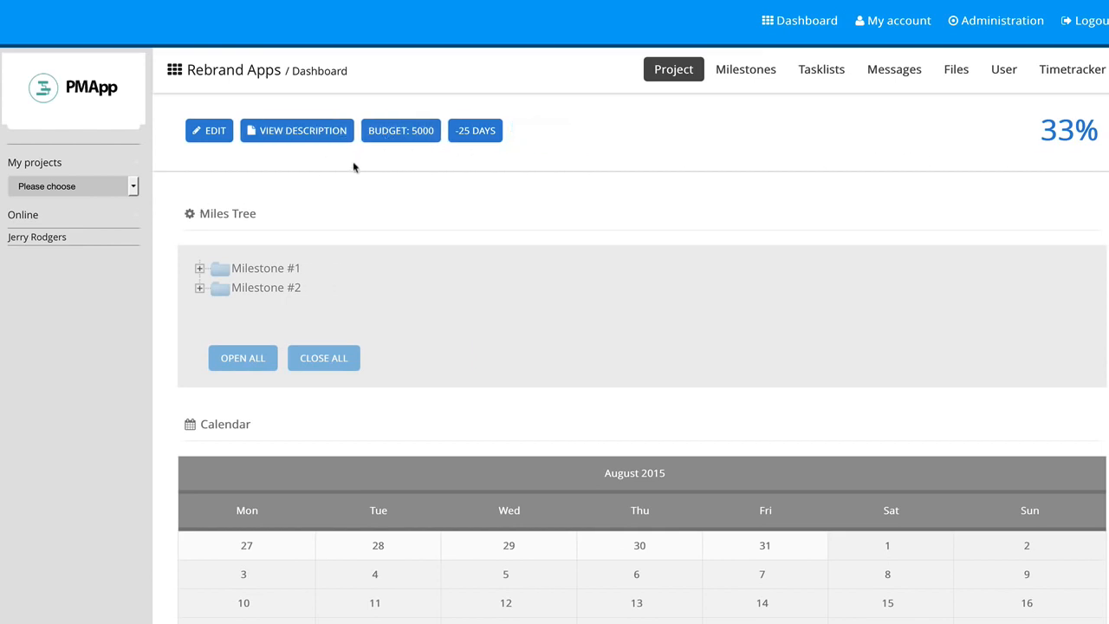
Examine the contents of Milestone #1 and its task list in the Miles Tree
click(200, 269)
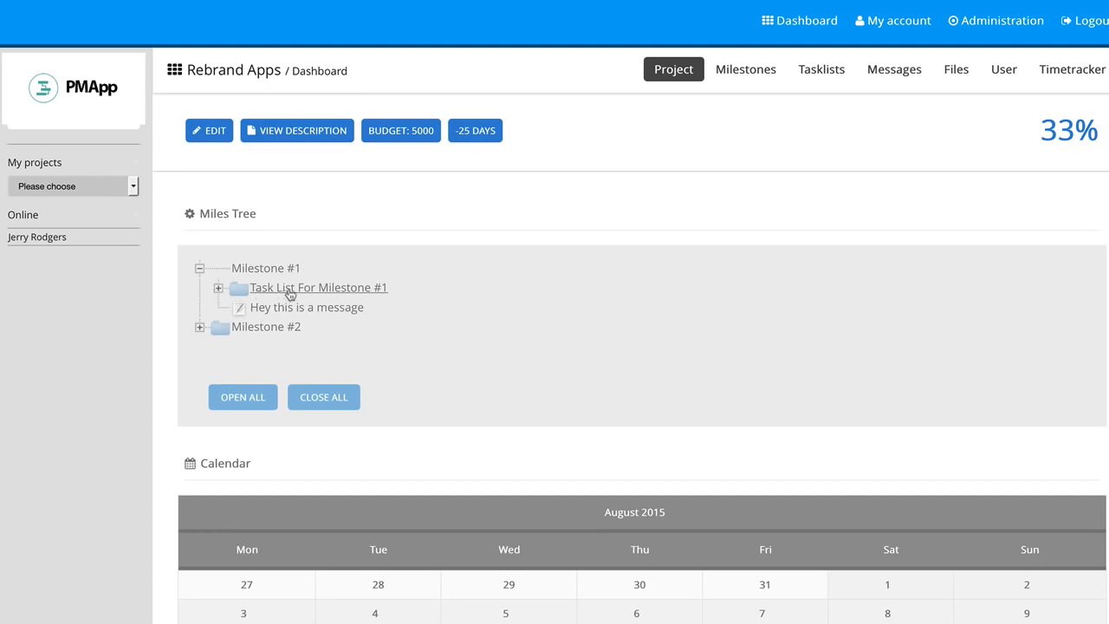
click(219, 289)
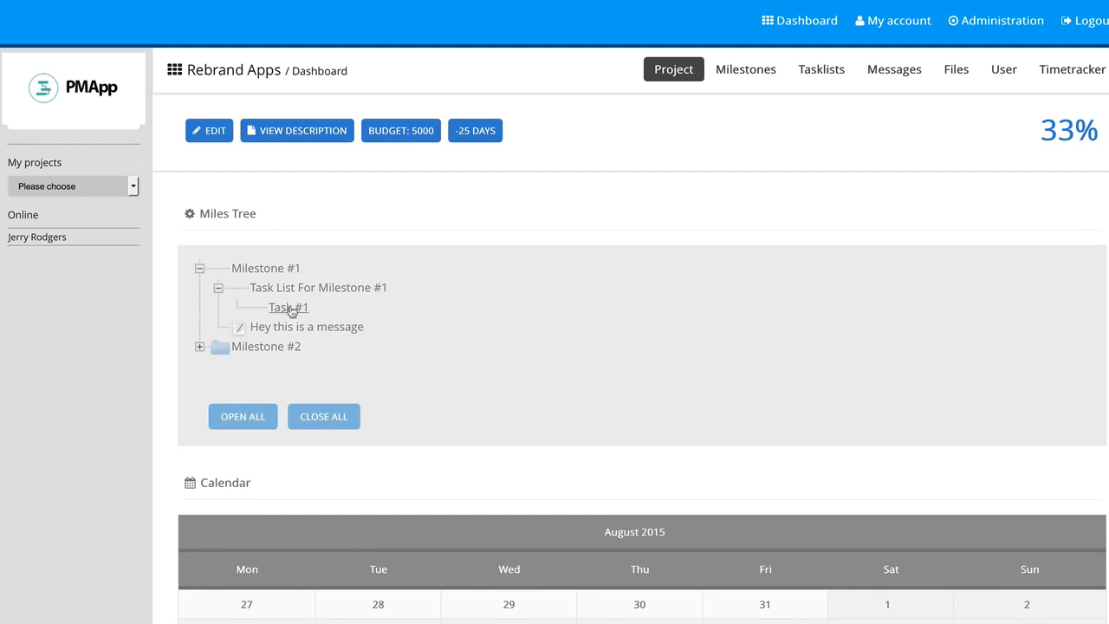
click(218, 288)
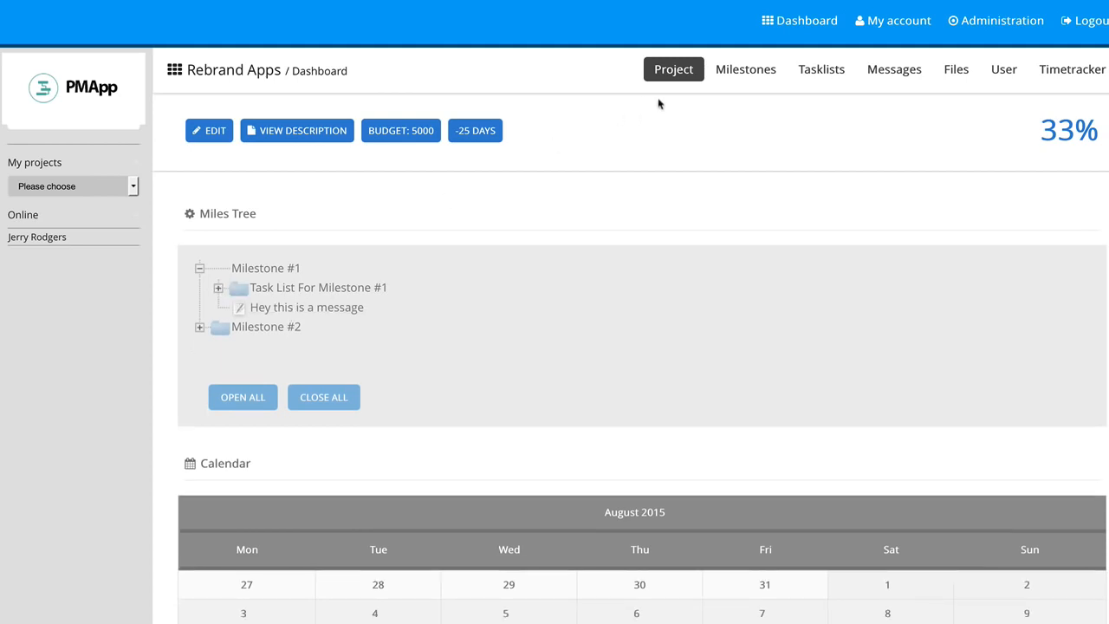
Add a milestone named Milestone #1 to the Rebrand Apps project with a due date of 08.31.2015
click(741, 76)
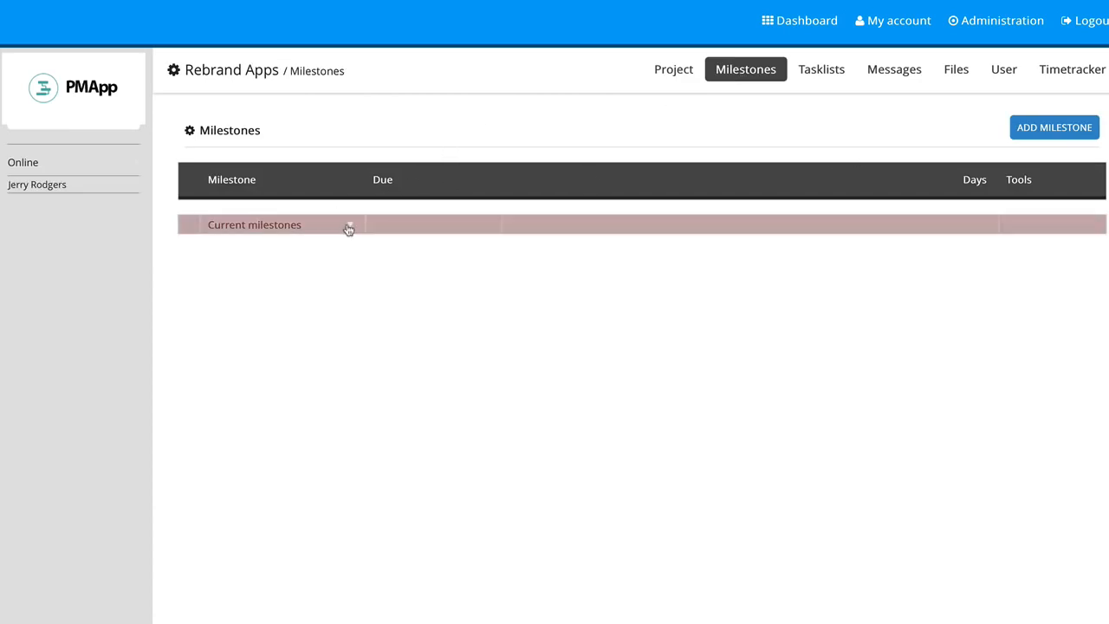
click(1040, 131)
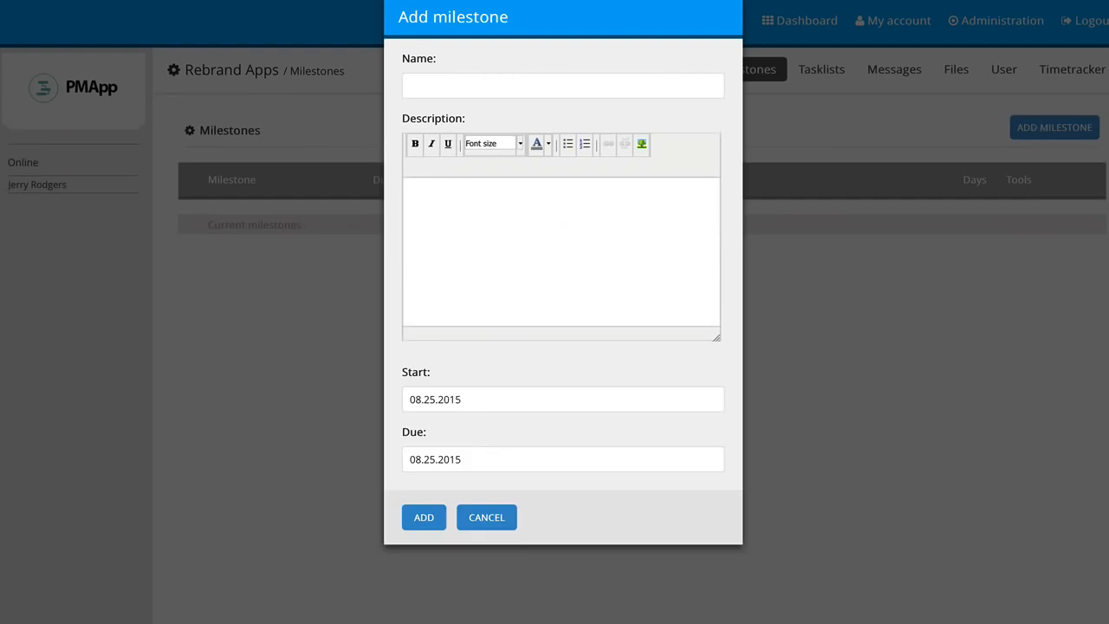
text(Milestone #1)
click(473, 455)
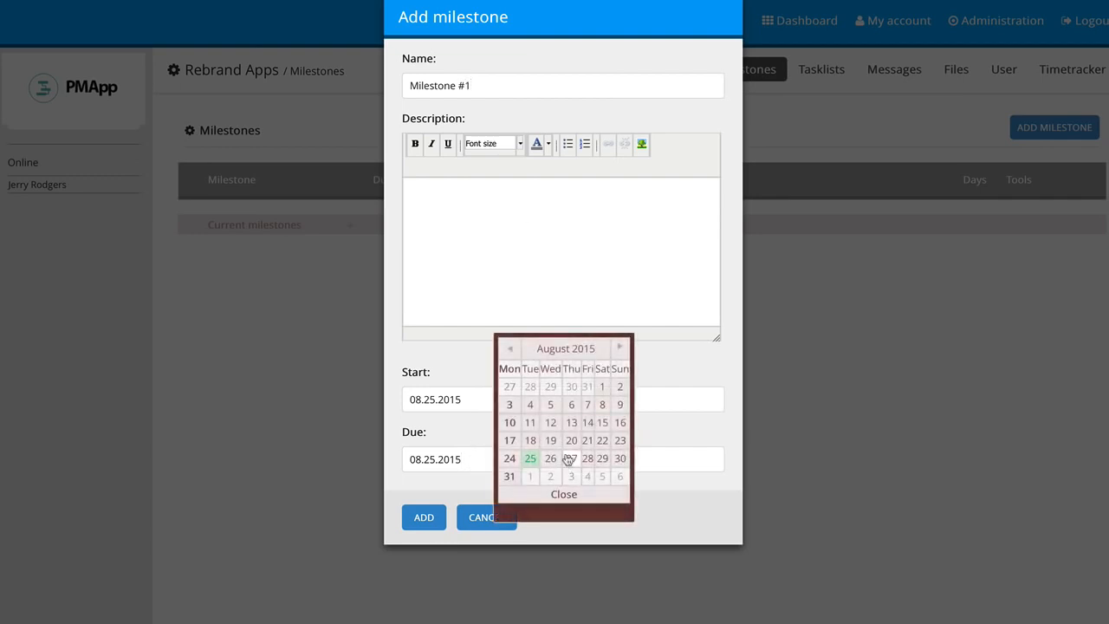
click(509, 476)
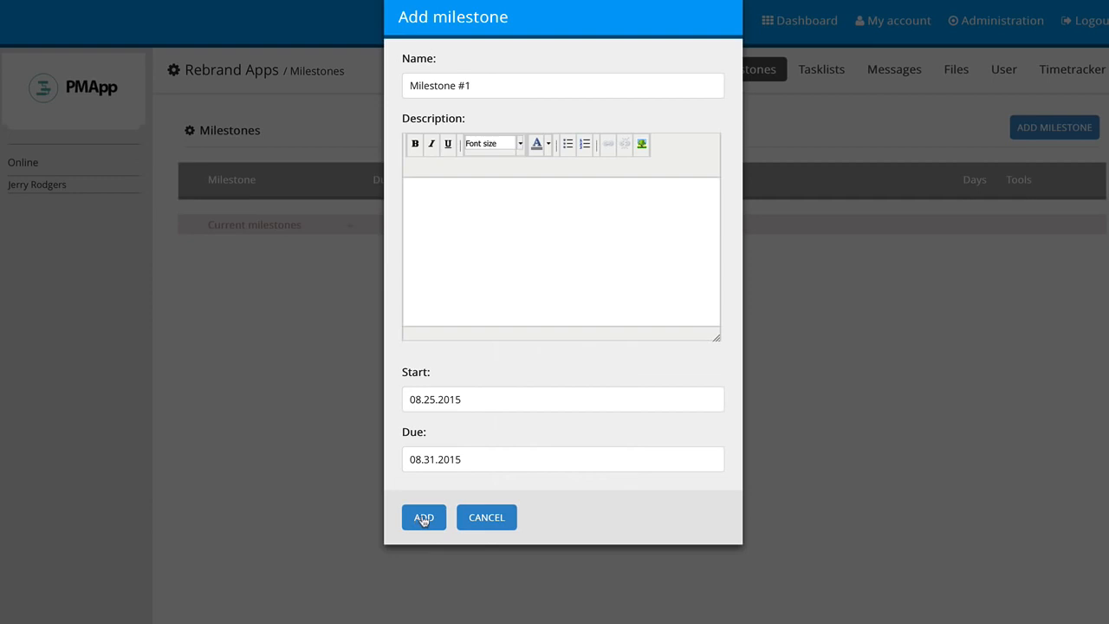
click(423, 518)
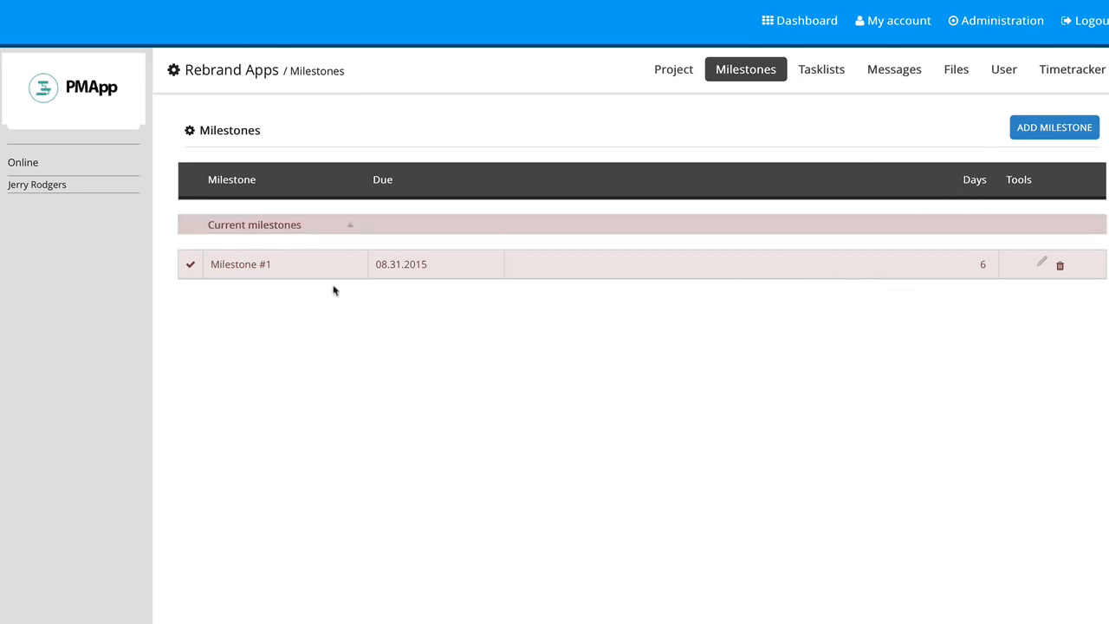
Add Task #1 to Task List For Milestone #1, due 08.31.2015 and assigned to the first person listed
click(839, 79)
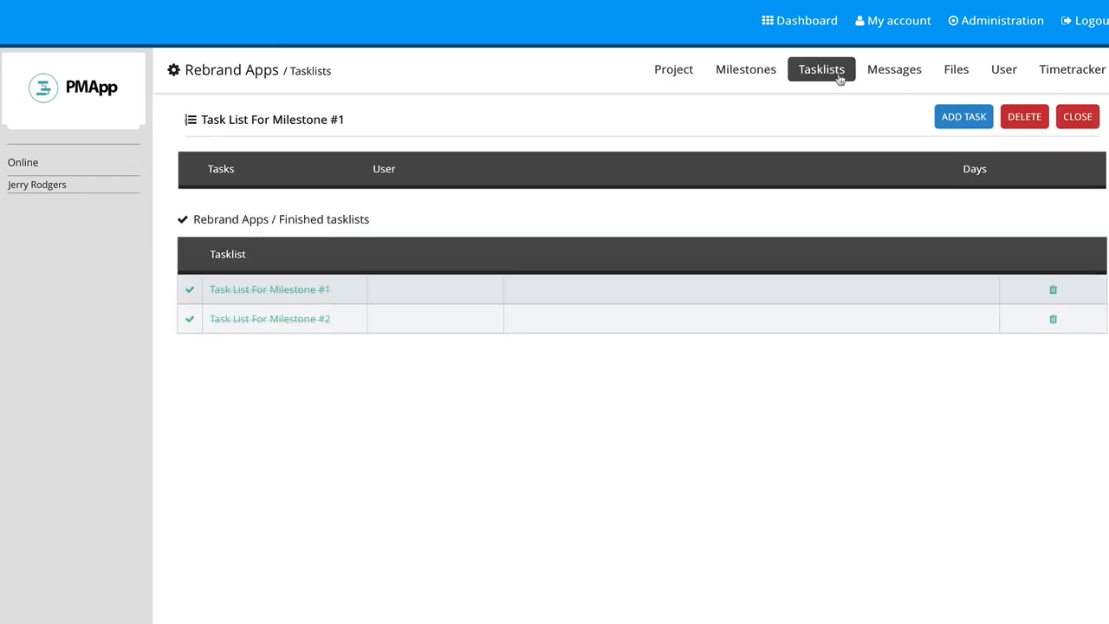
click(961, 121)
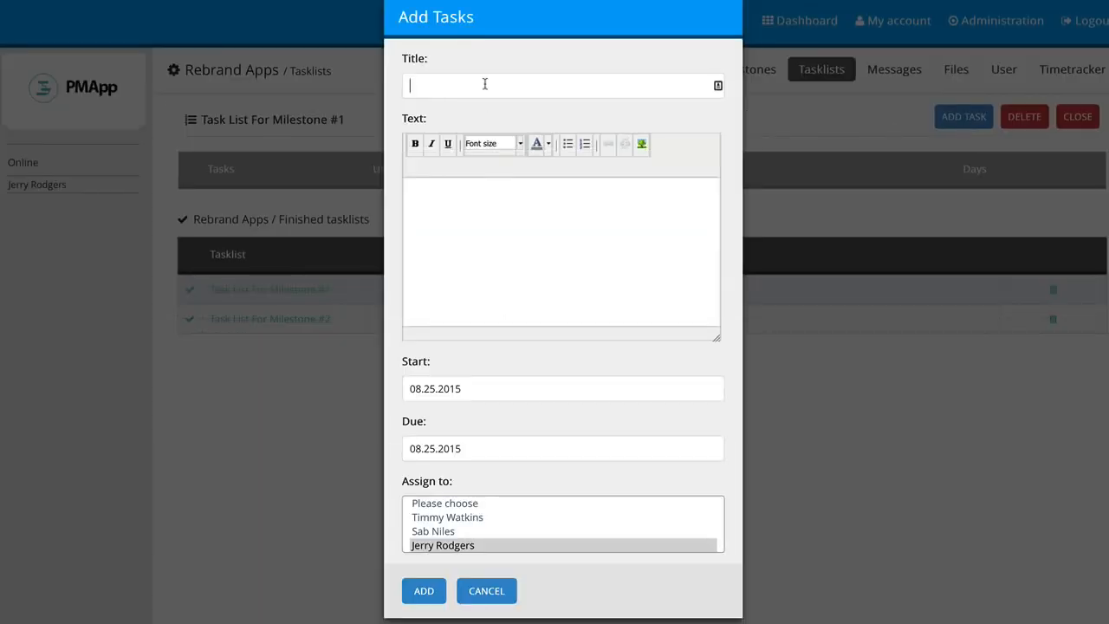
text(Task #1)
click(467, 518)
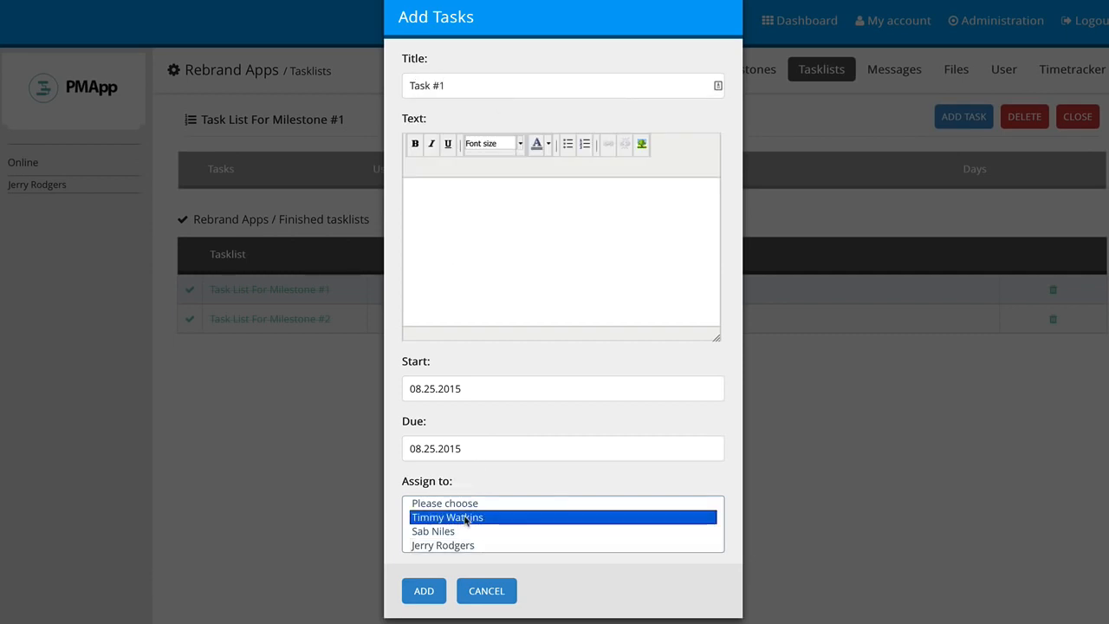
click(468, 448)
click(510, 466)
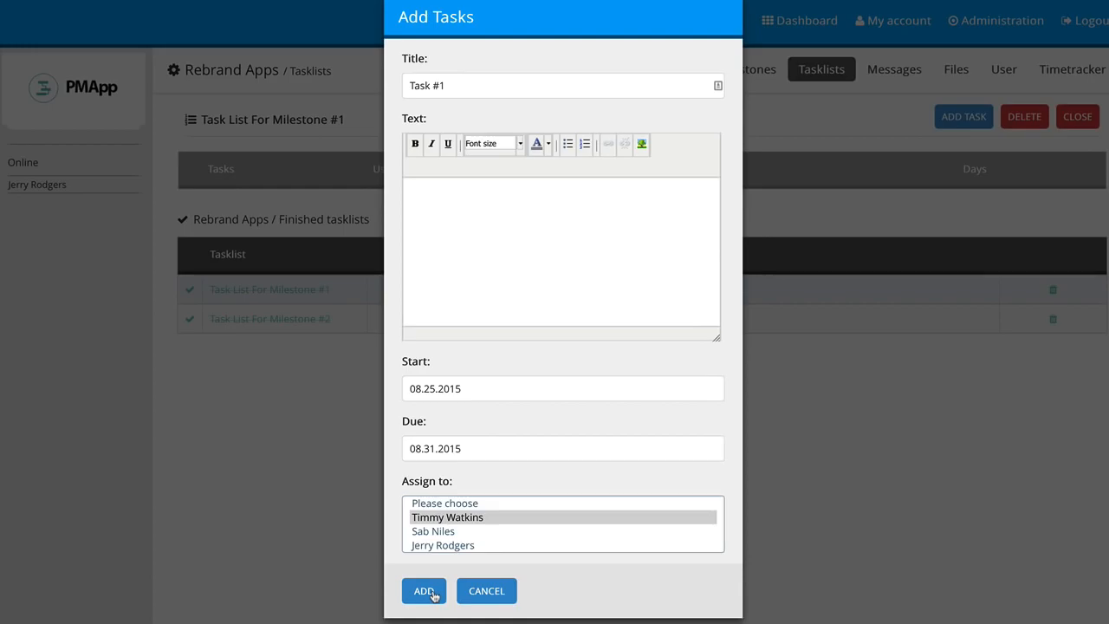
click(433, 595)
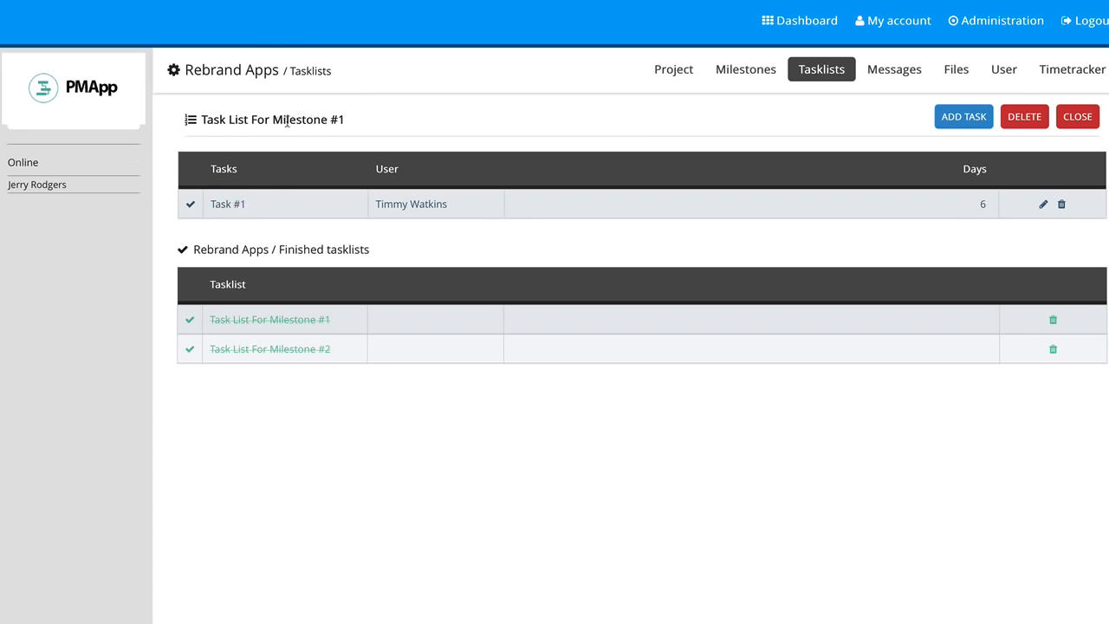
Review the new milestone and task in the milestone list, the project's Miles Tree and the calendar
click(754, 79)
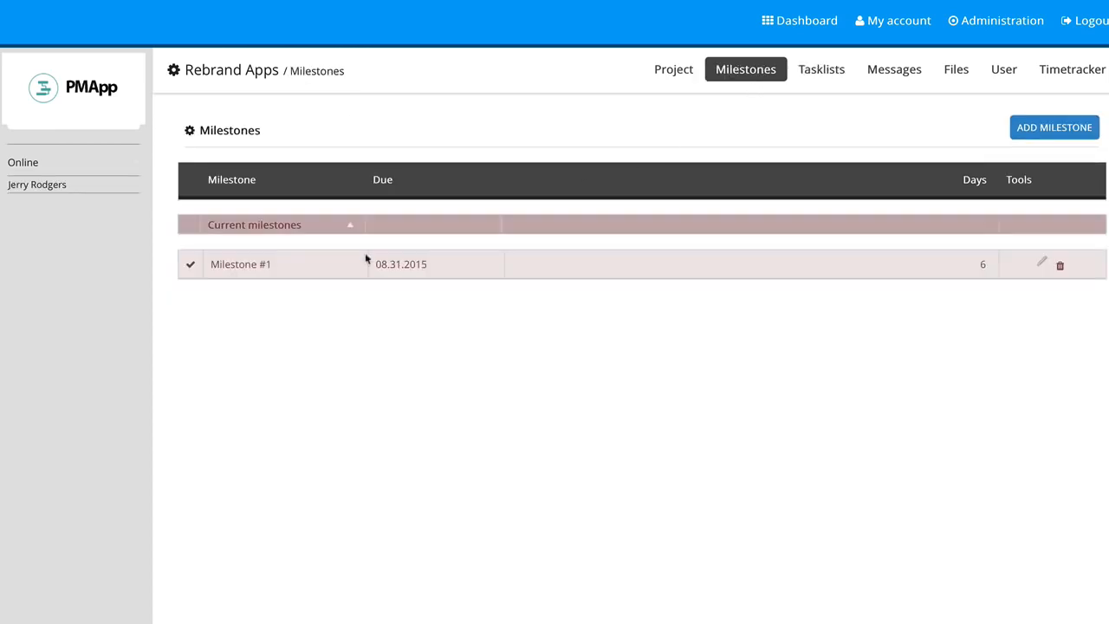
click(673, 73)
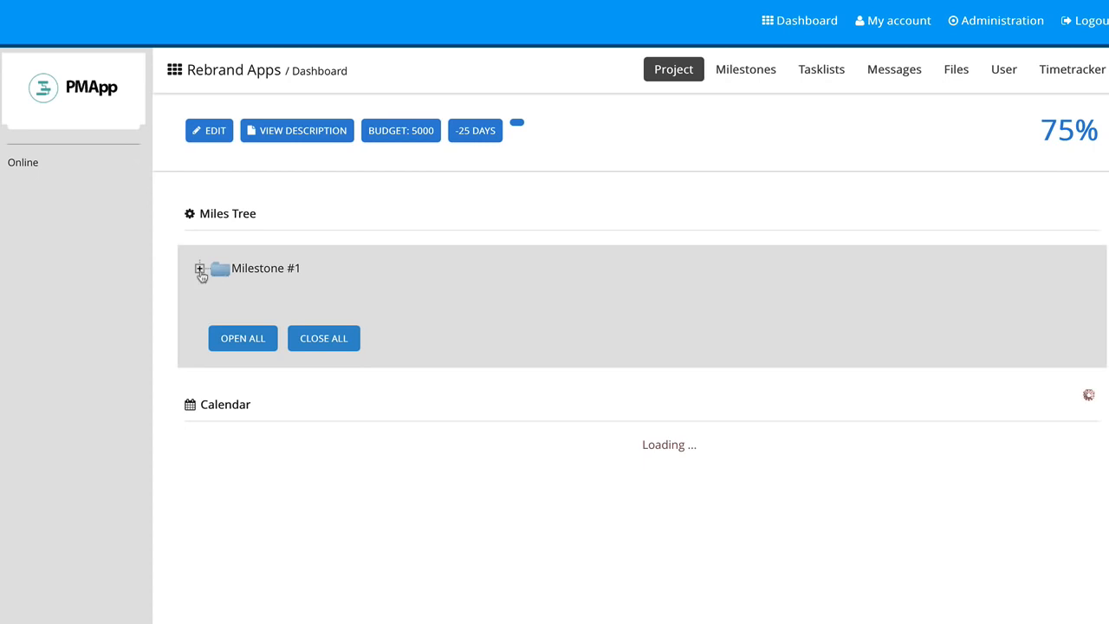
click(199, 269)
click(219, 288)
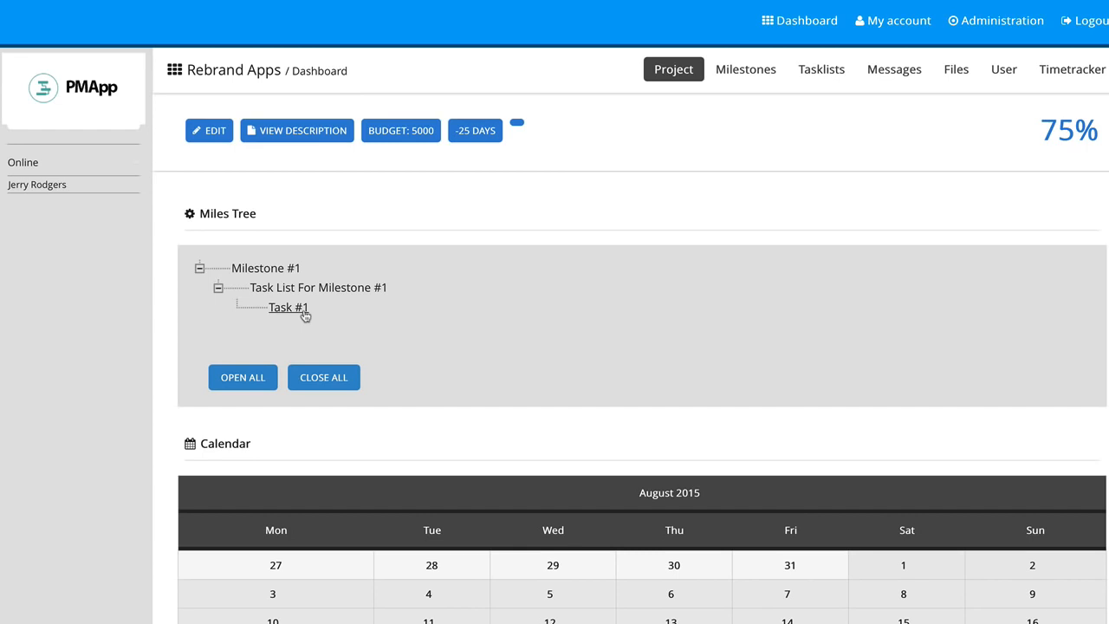
scroll(334, 391, down, 3)
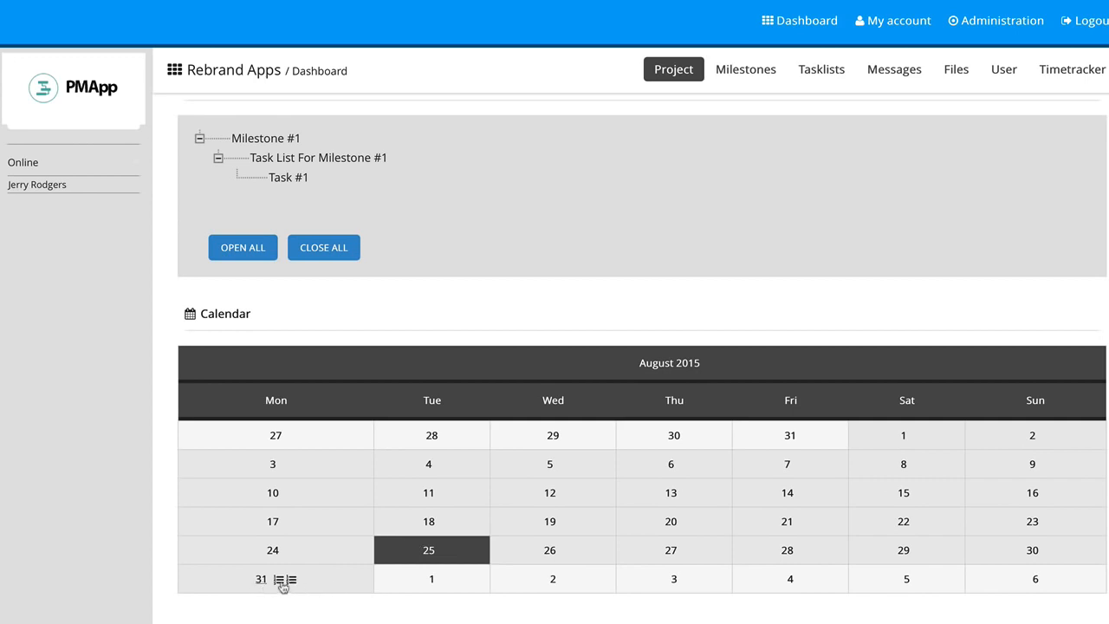
scroll(294, 554, down, 3)
scroll(347, 509, down, 2)
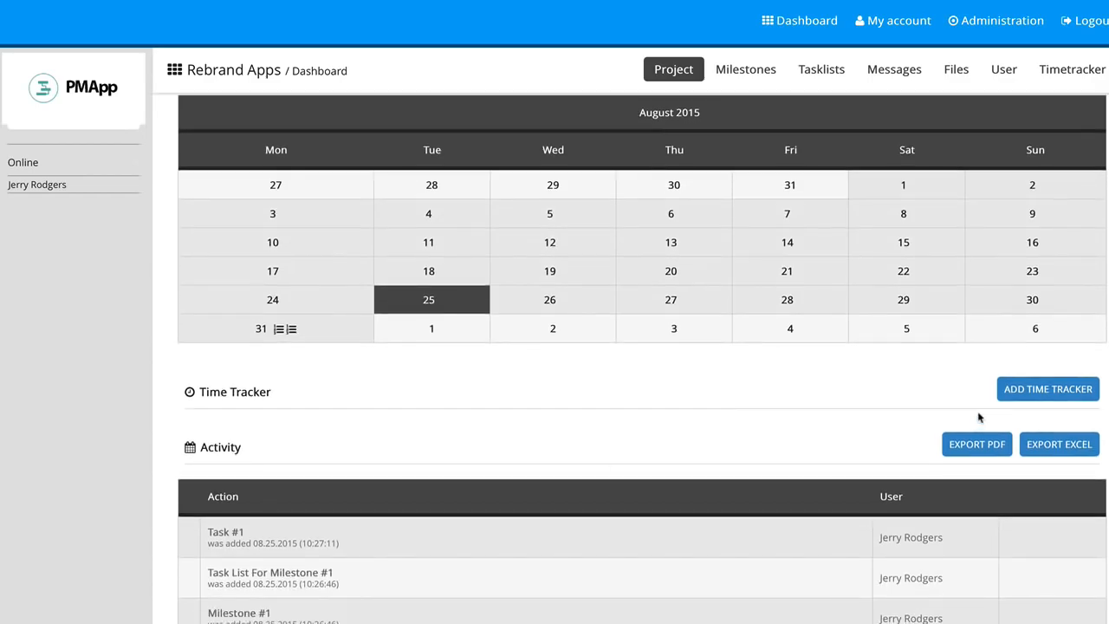
Add a time tracker entry of 2.50 hours for Task #1
click(1019, 394)
scroll(774, 182, down, 2)
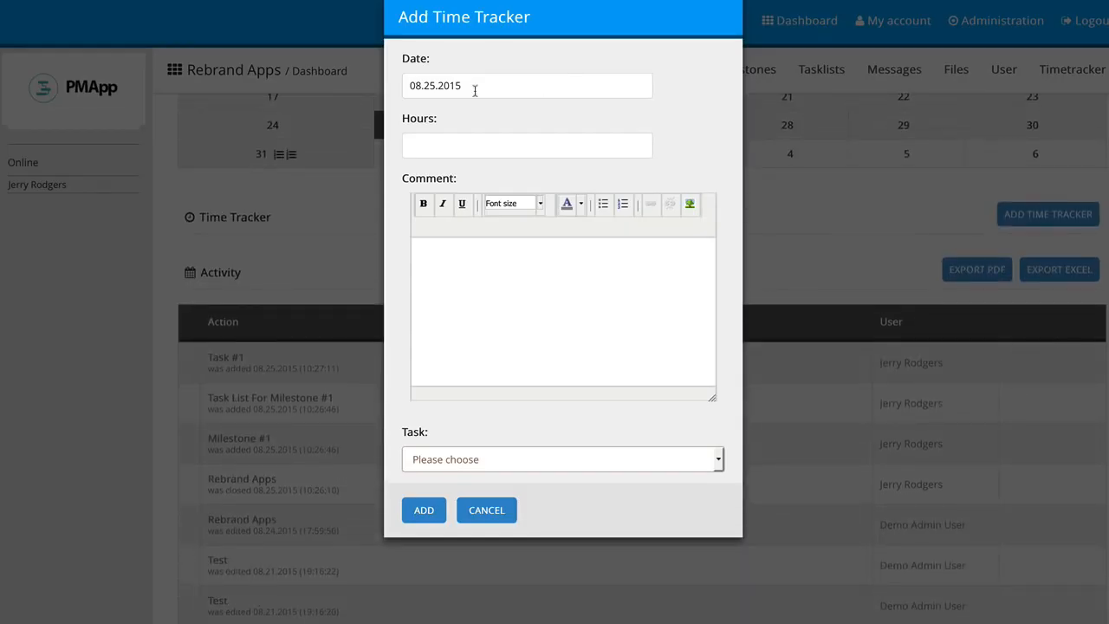
click(450, 135)
text(2.50)
click(570, 324)
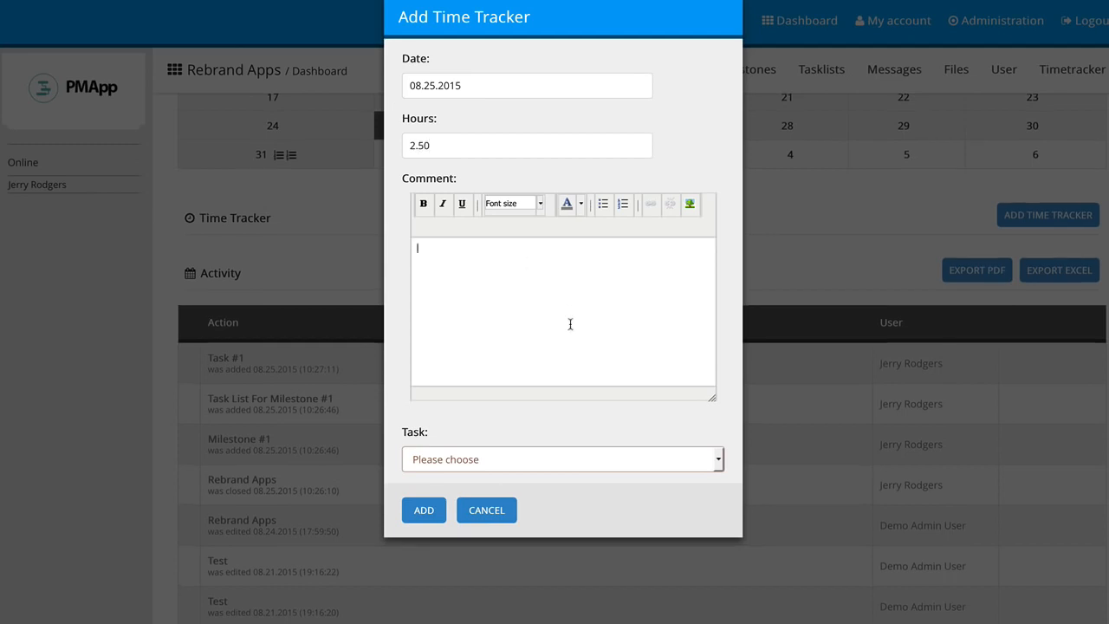
click(528, 460)
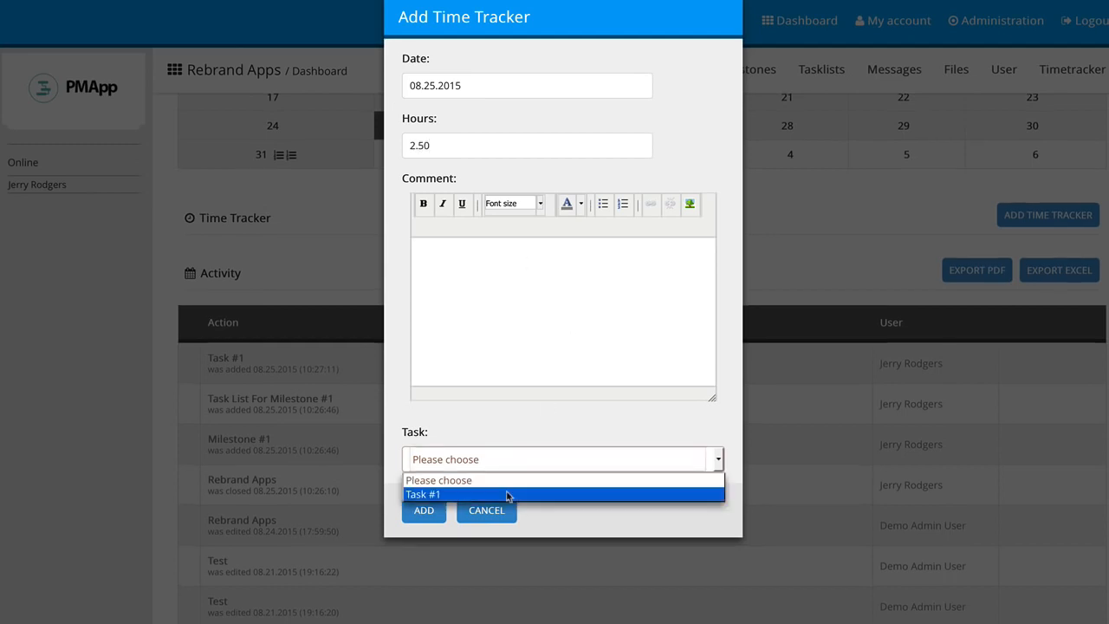
click(502, 494)
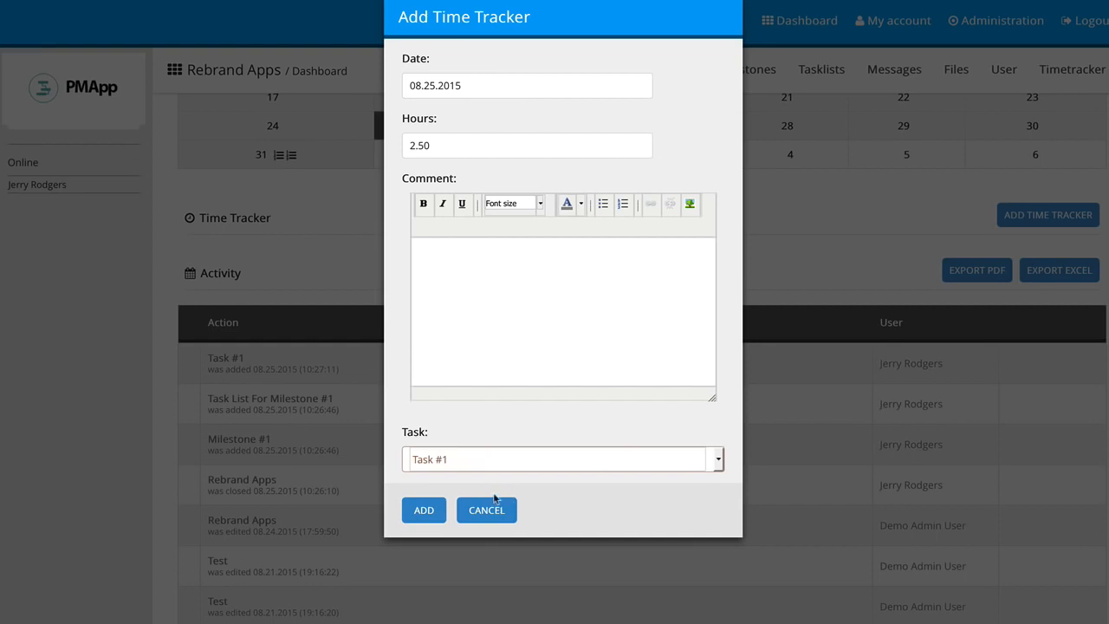
click(428, 512)
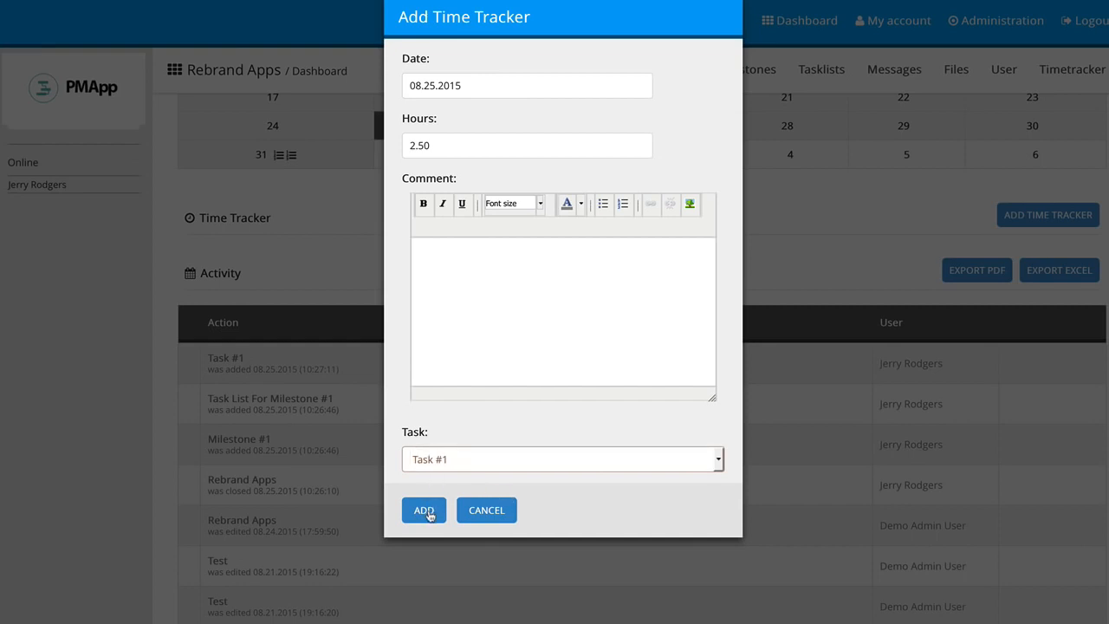
Look through the Time Tracker and Activity sections of the project dashboard
scroll(427, 514, down, 5)
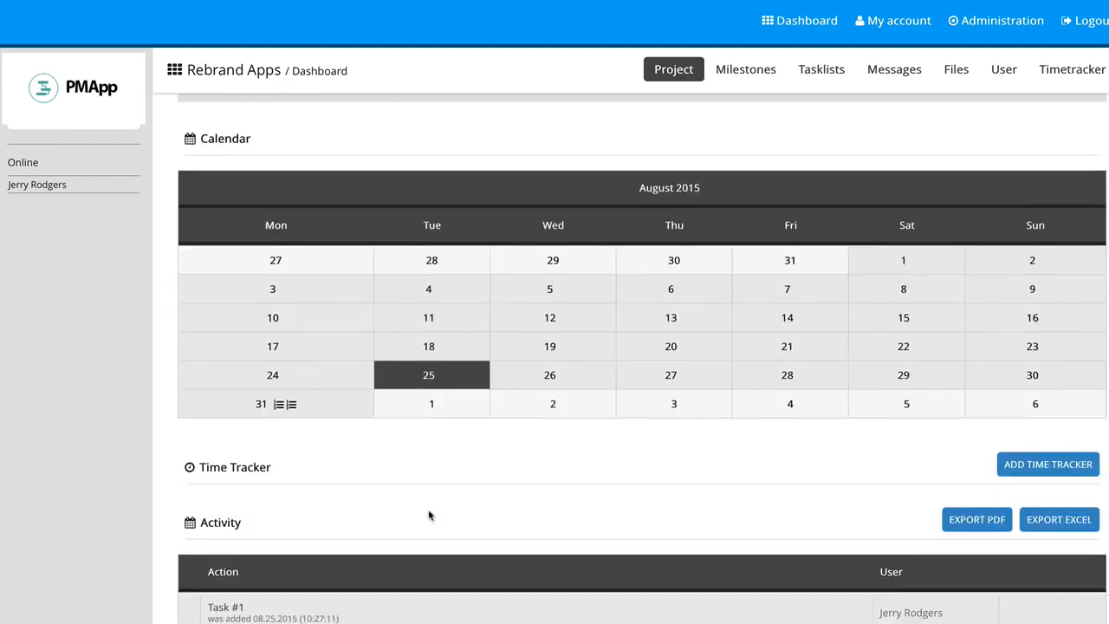
scroll(428, 516, down, 1)
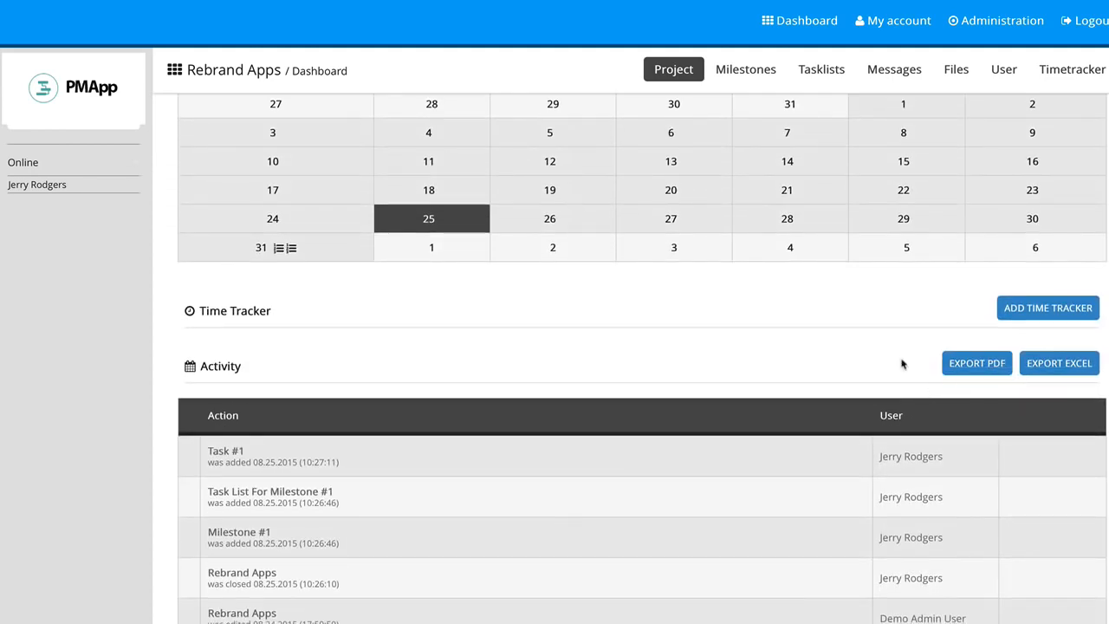
scroll(859, 357, down, 3)
scroll(857, 359, down, 3)
scroll(855, 358, up, 10)
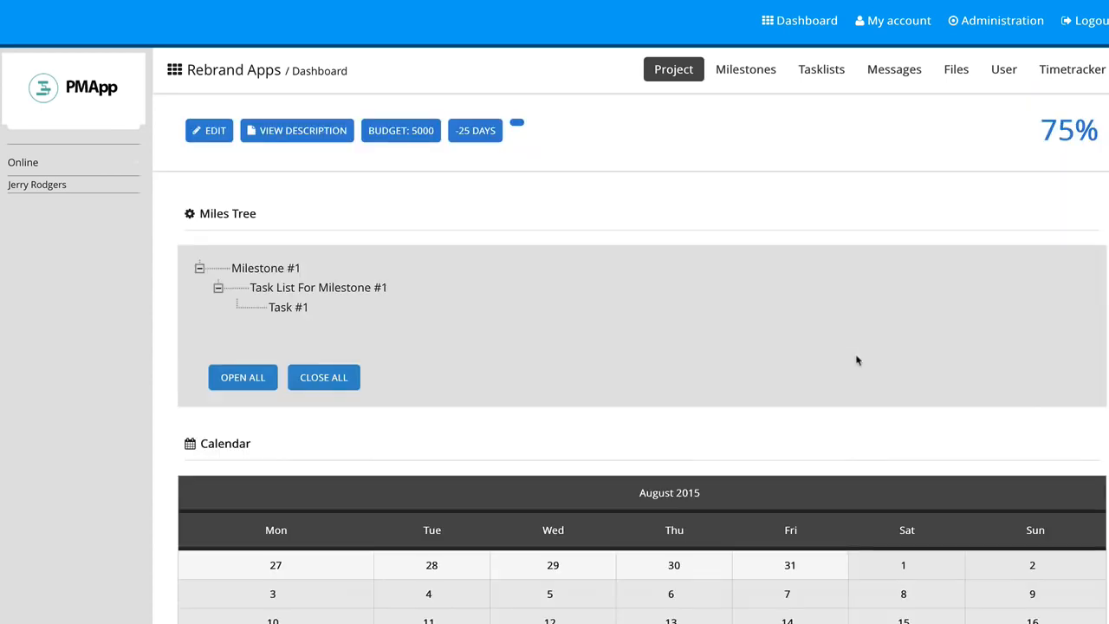
Open the Myimages folder in the project's files and review the add-file form's upload and notification options without adding a file
click(969, 73)
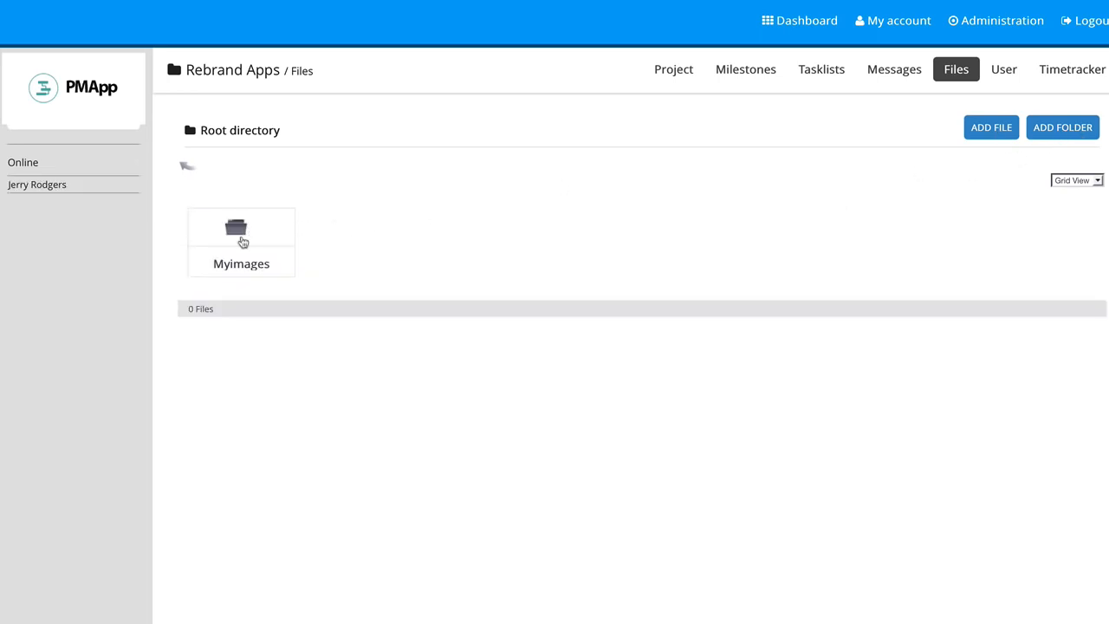
click(241, 242)
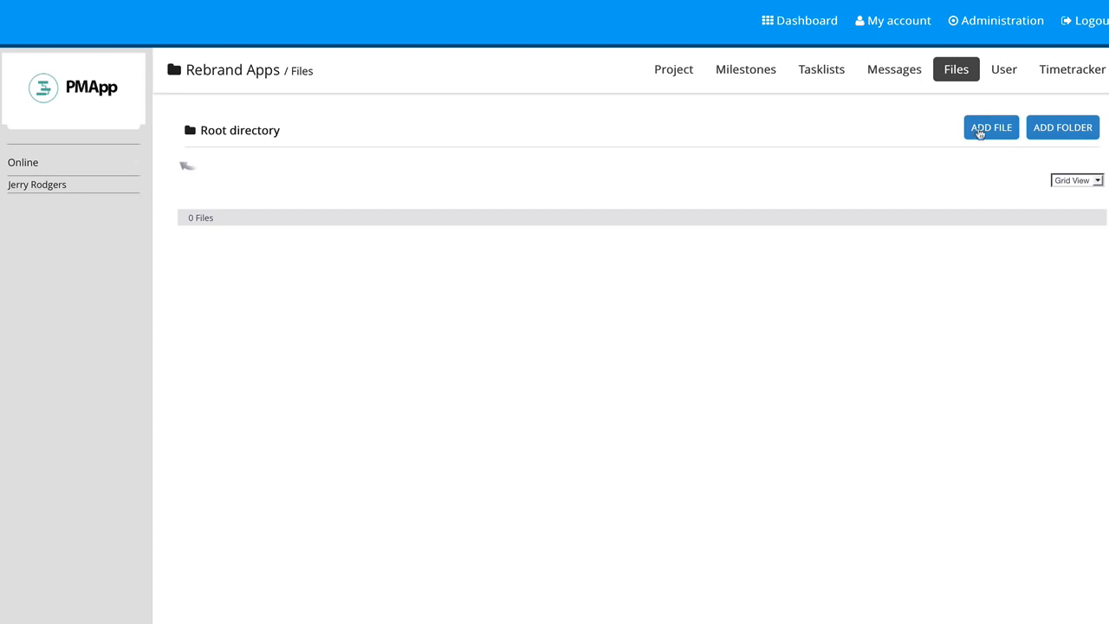
click(979, 131)
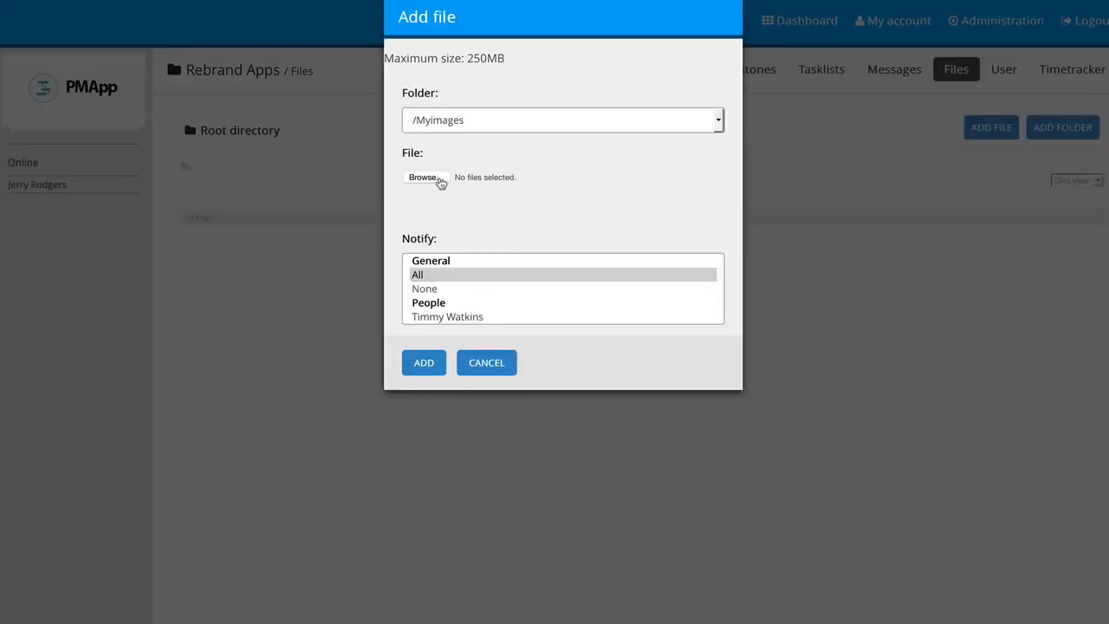
click(439, 179)
click(951, 623)
scroll(453, 306, down, 3)
scroll(453, 306, up, 3)
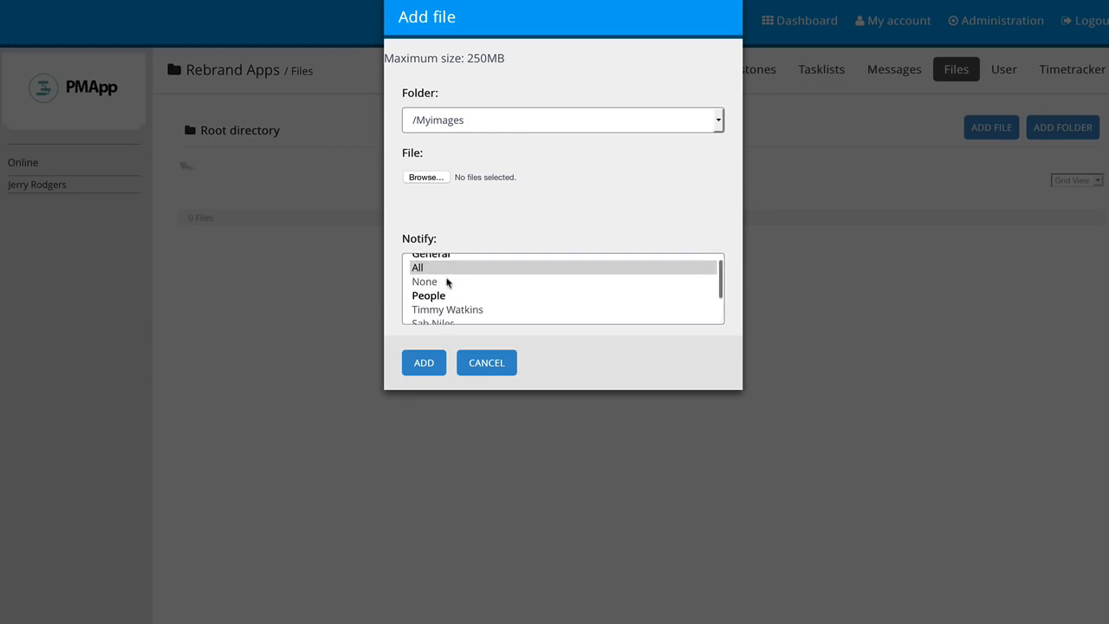
scroll(453, 306, down, 3)
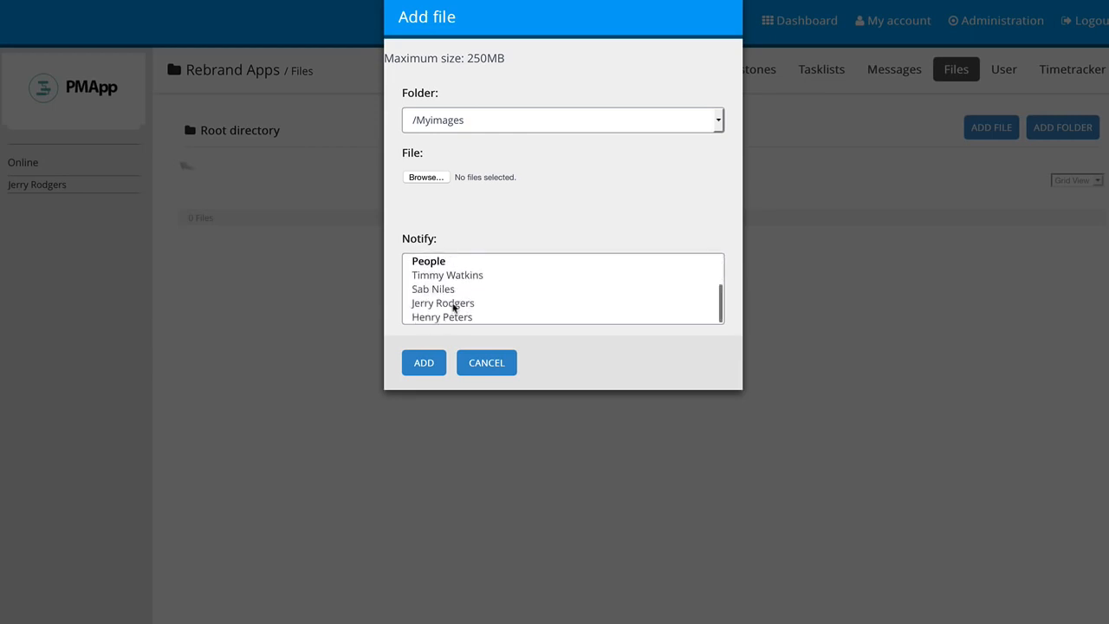
click(481, 365)
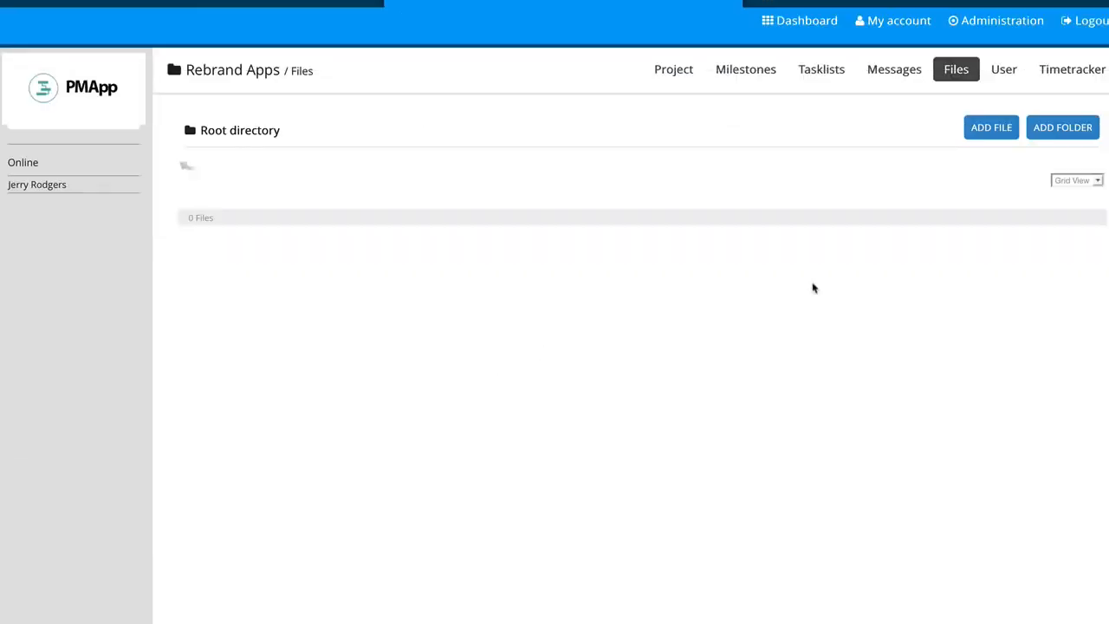
View the profile of the first person in the project's user list and return to the main dashboard
click(1002, 70)
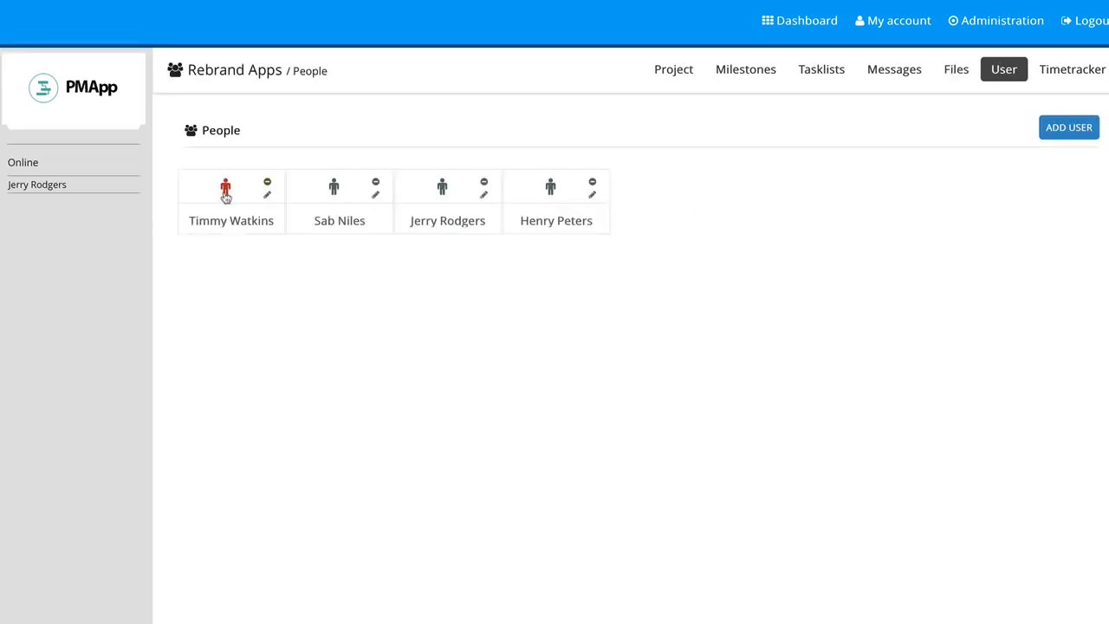
click(233, 222)
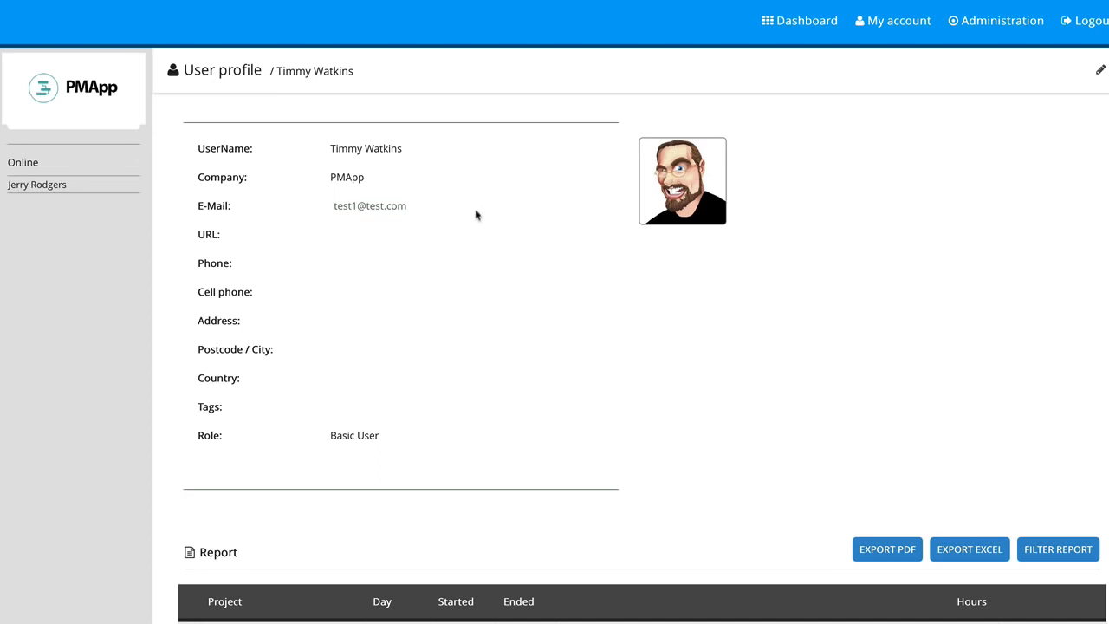
click(825, 21)
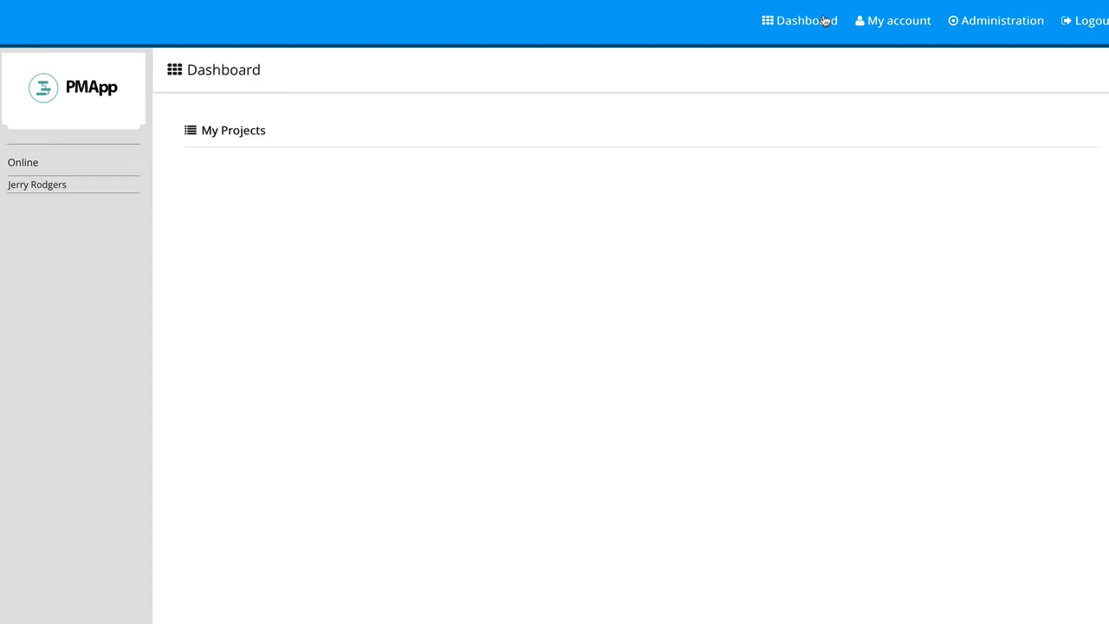
View the signed-in account's own profile and go back to the Rebrand Apps project's people list
click(887, 22)
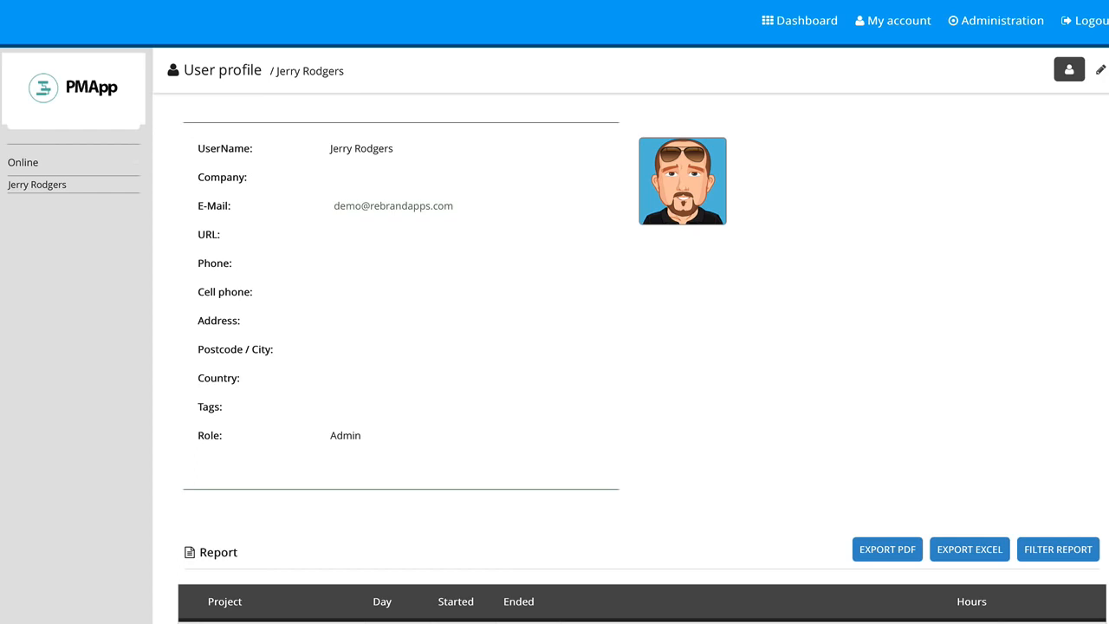
key(alt+Left)
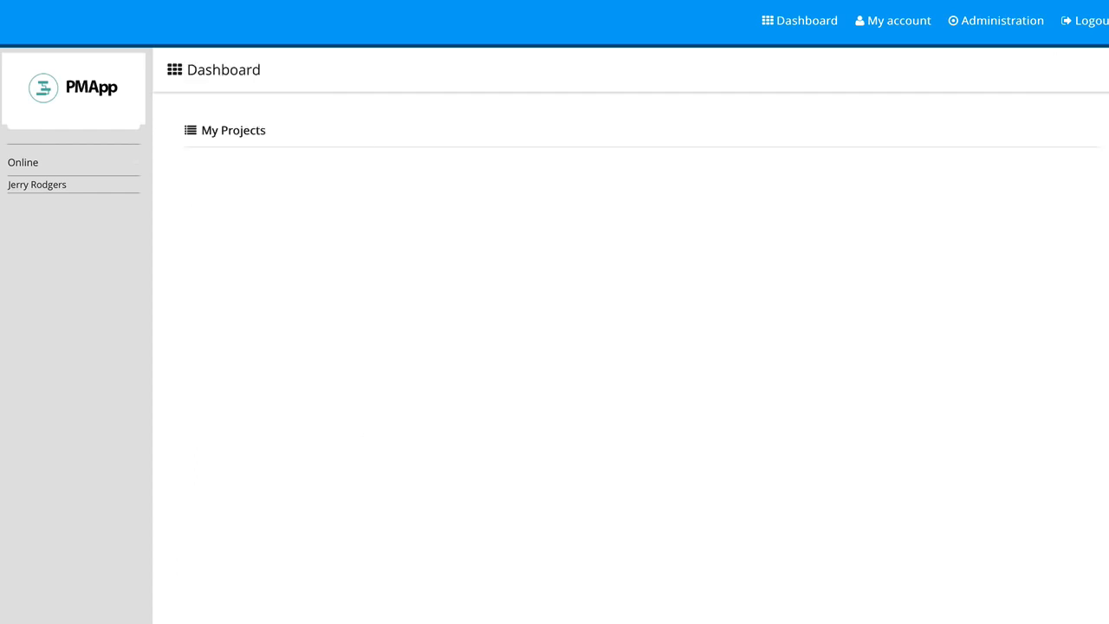
key(alt+Right)
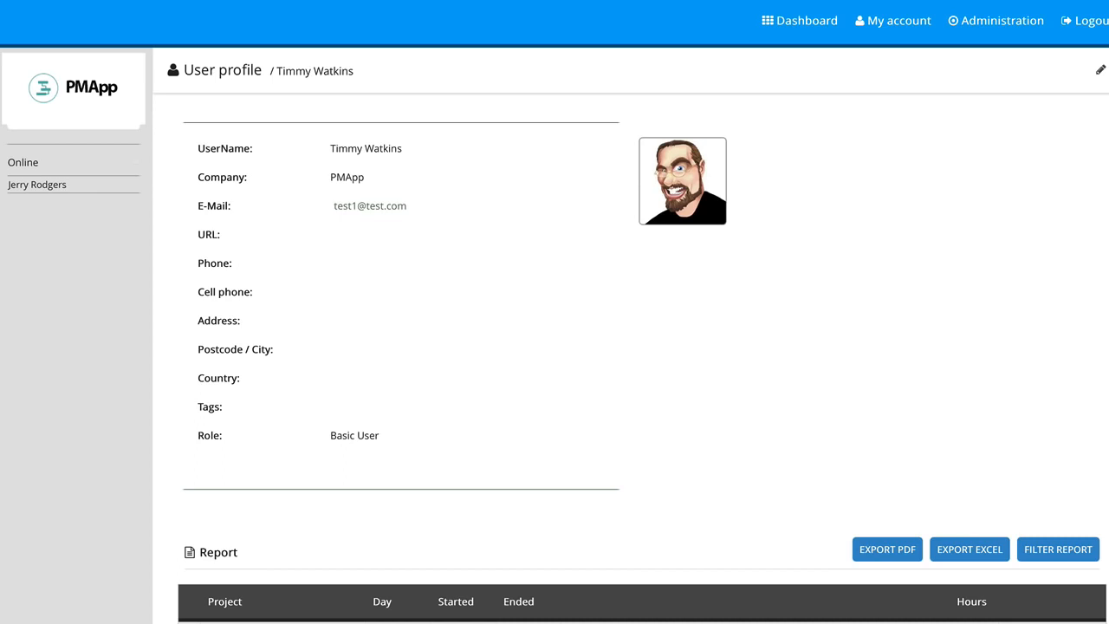
key(alt+Left)
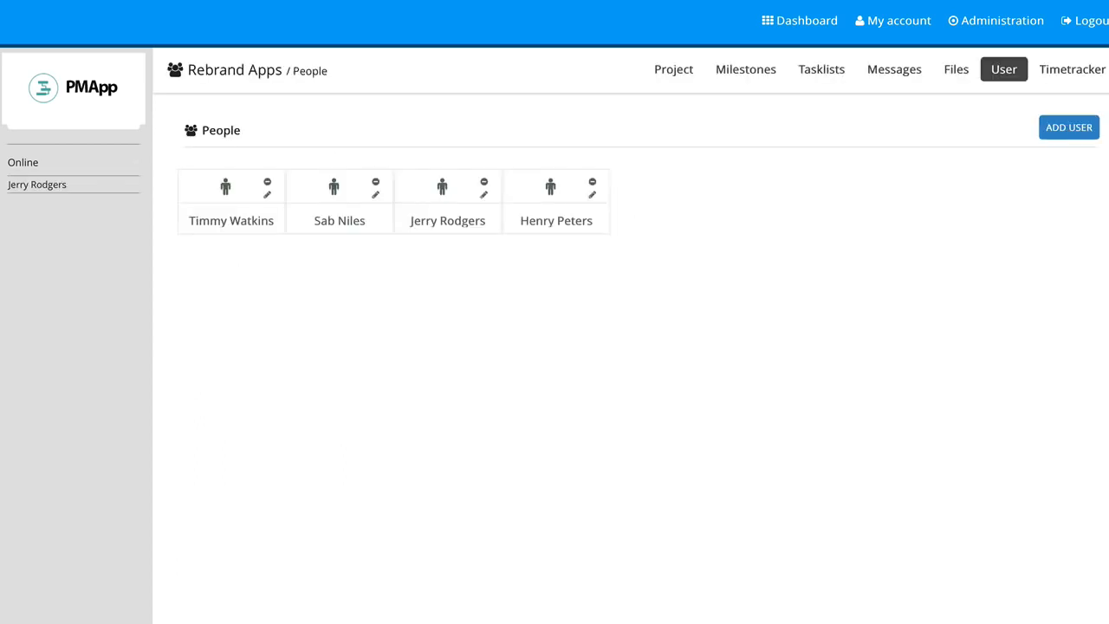